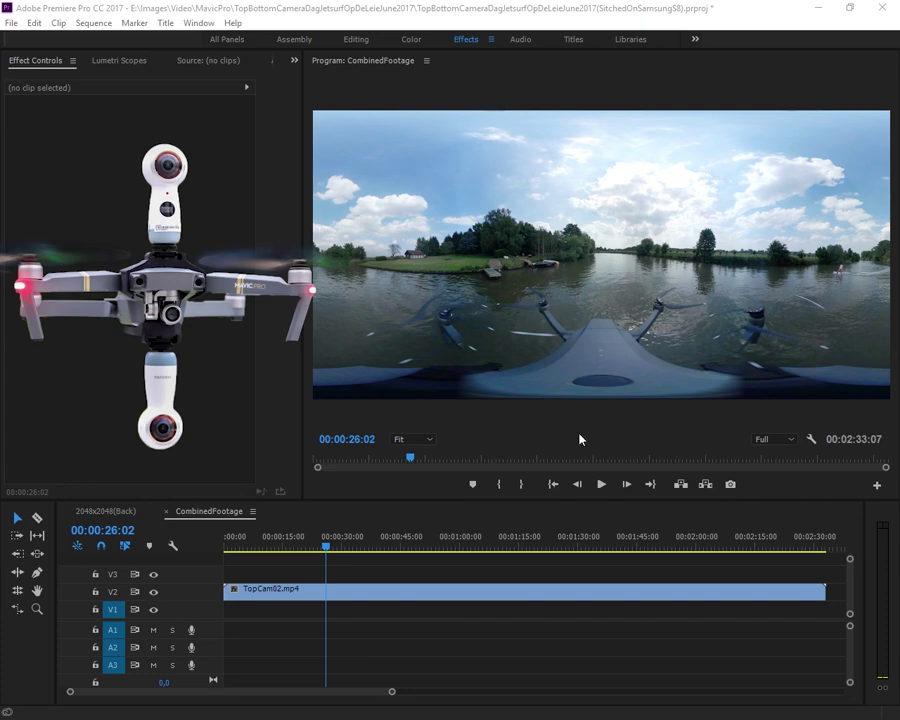
- Scrub to a later point and place BottomCam02.mp4 on track V3 above TopCam02
mouse_move(333, 552)
mouse_down()
mouse_move(365, 552)
mouse_move(331, 540)
mouse_move(338, 538)
mouse_up()
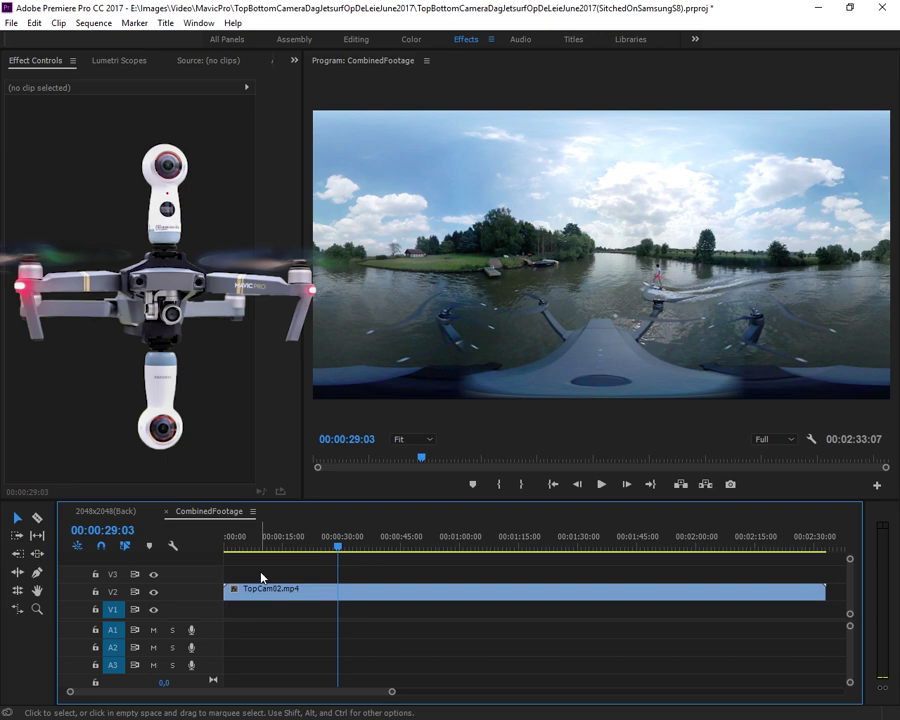
drag(261, 577, 261, 577)
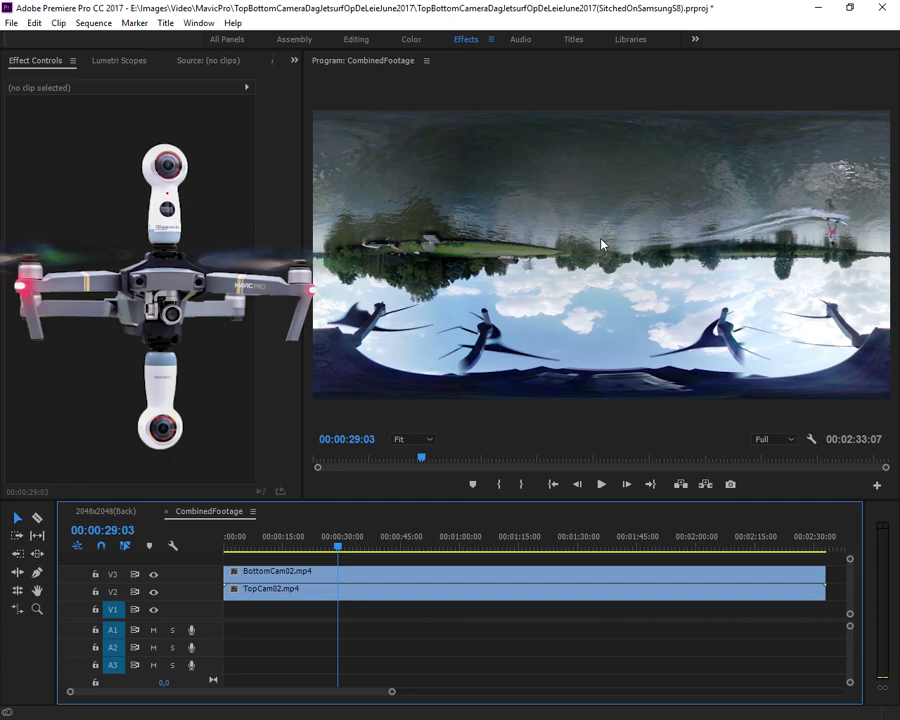
- Set the BottomCam02 clip's Motion Rotation to 180°
click(548, 573)
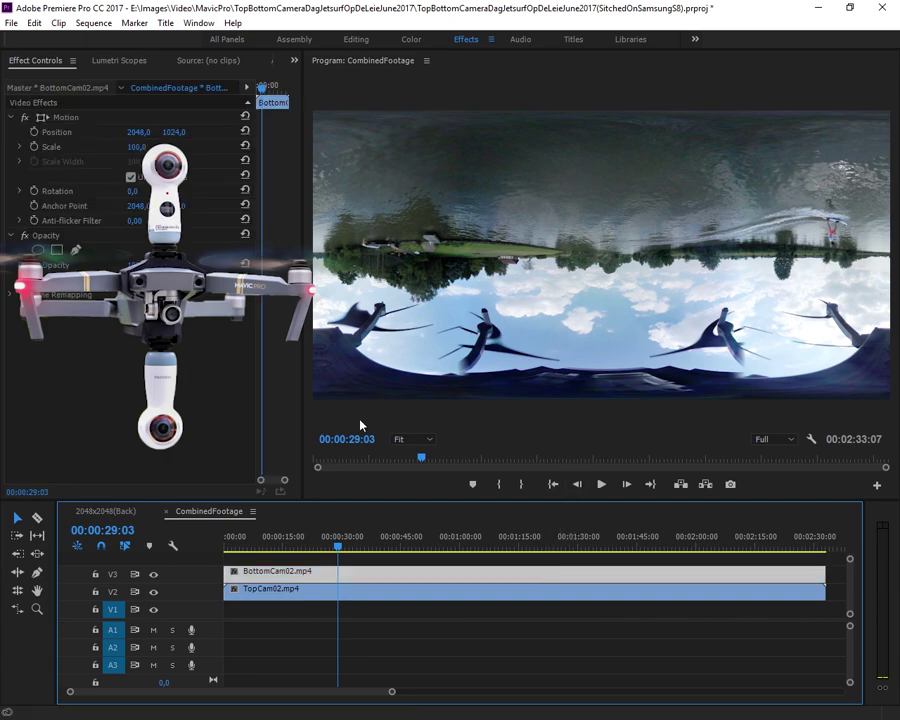
click(133, 190)
text(180)
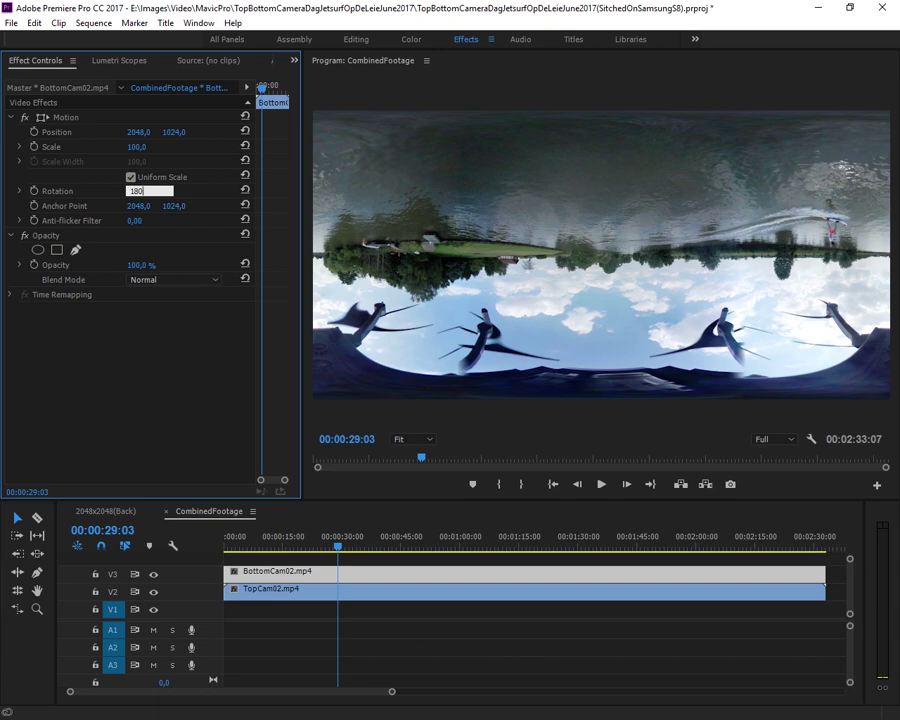
key(Return)
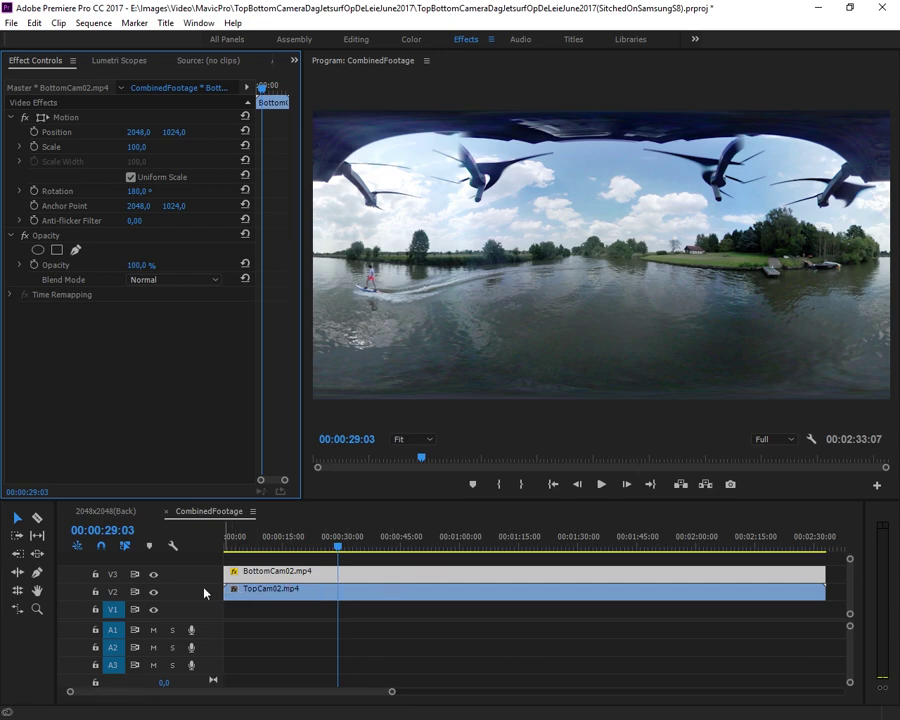
- Toggle track V3's visibility off and on twice to compare the top and bottom camera views
click(153, 575)
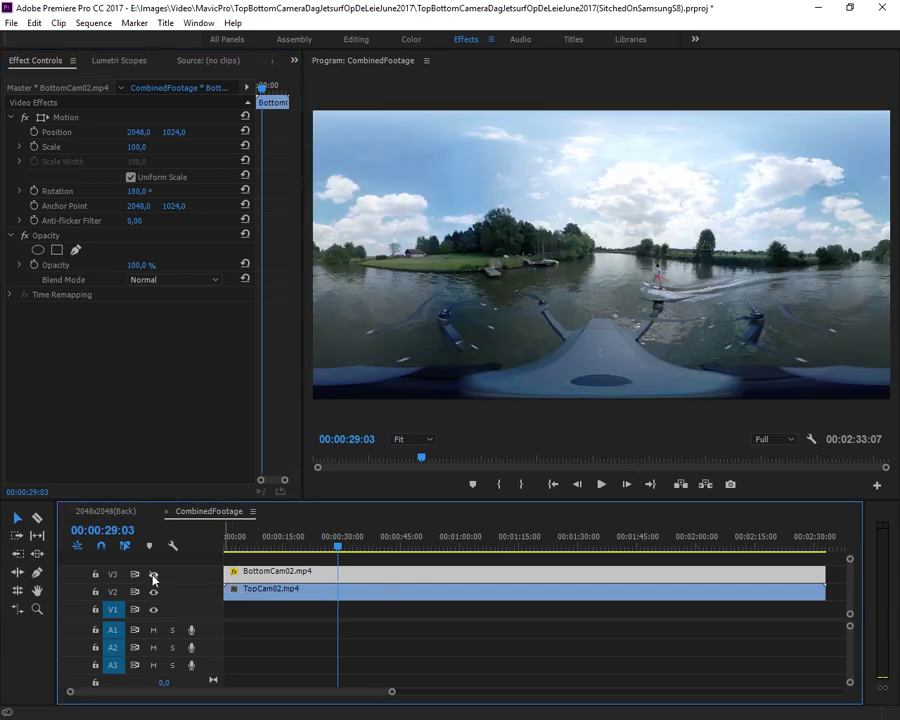
click(153, 575)
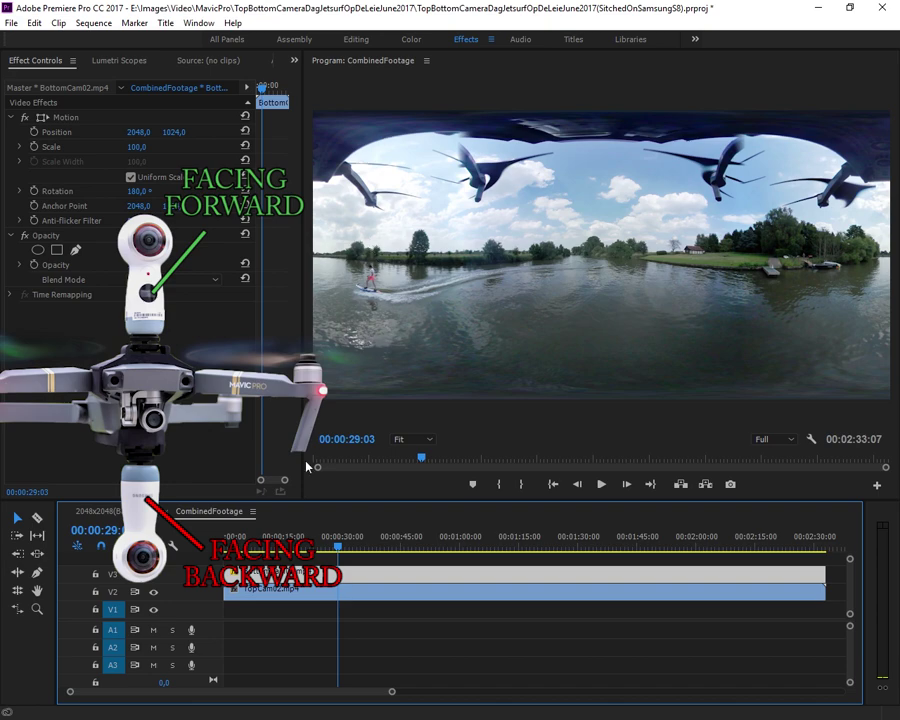
click(153, 574)
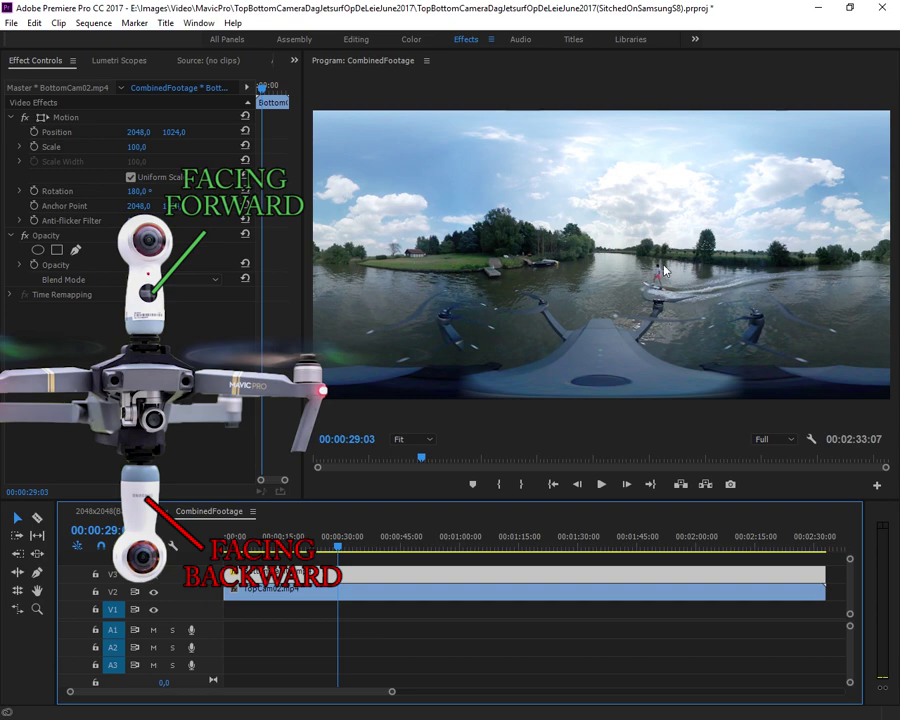
click(153, 574)
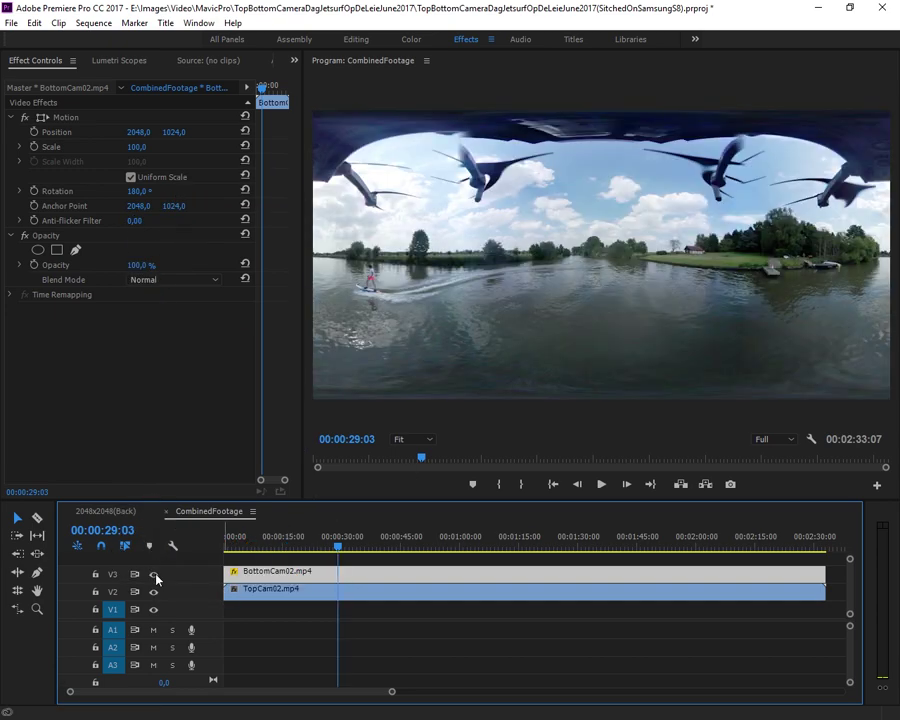
- Search Effects for 'offset' and apply the Offset effect to BottomCam02
key(shift+7)
click(575, 276)
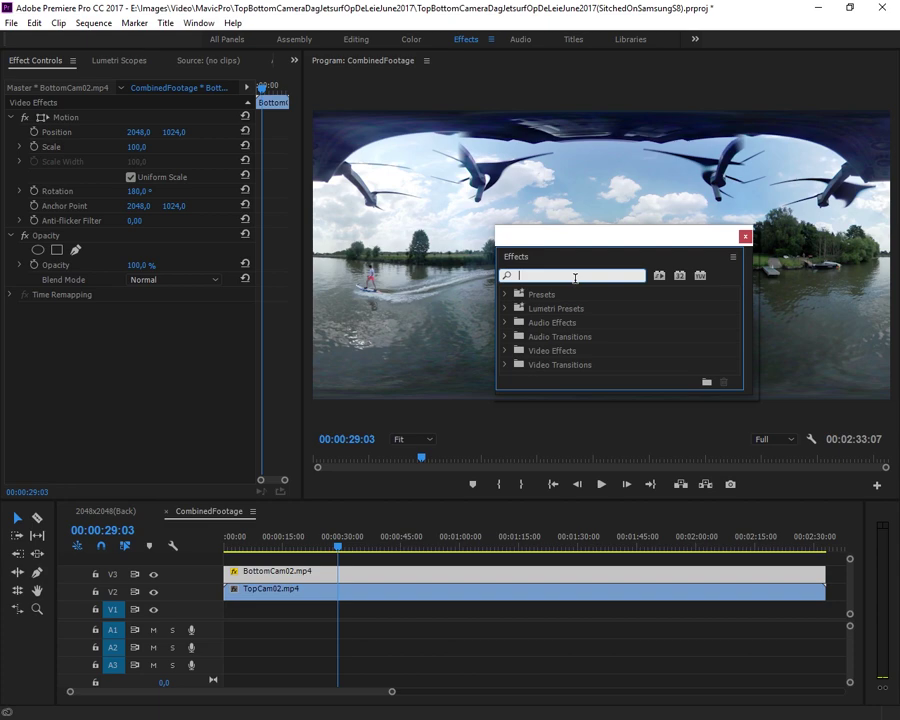
text(offset)
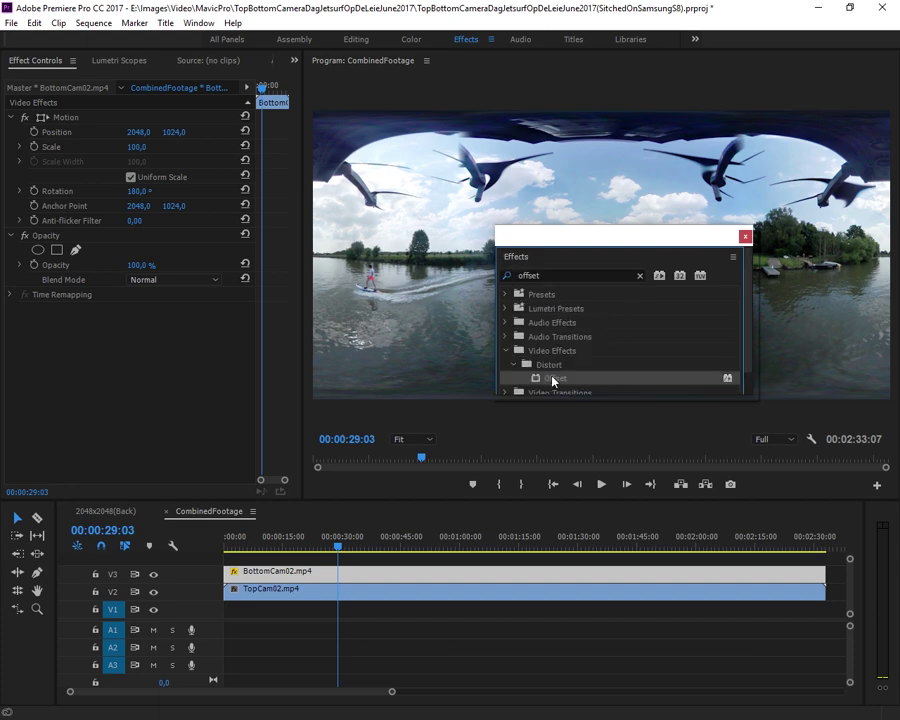
drag(545, 377, 477, 575)
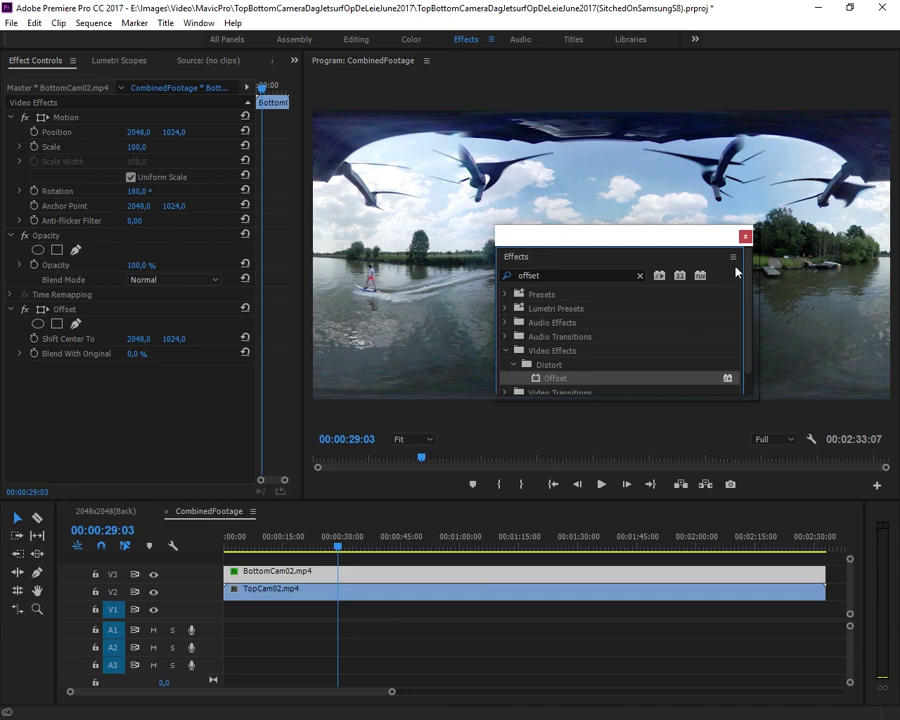
click(744, 236)
- Set Offset's Shift Center To X value to 0 and toggle track V3 to check alignment
click(140, 339)
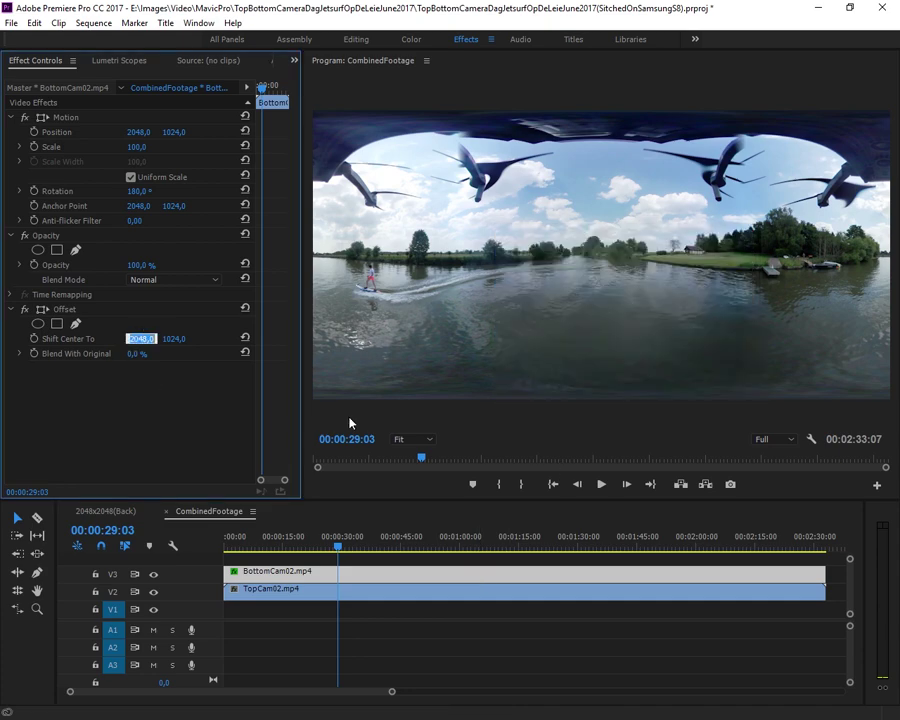
text(0)
key(Return)
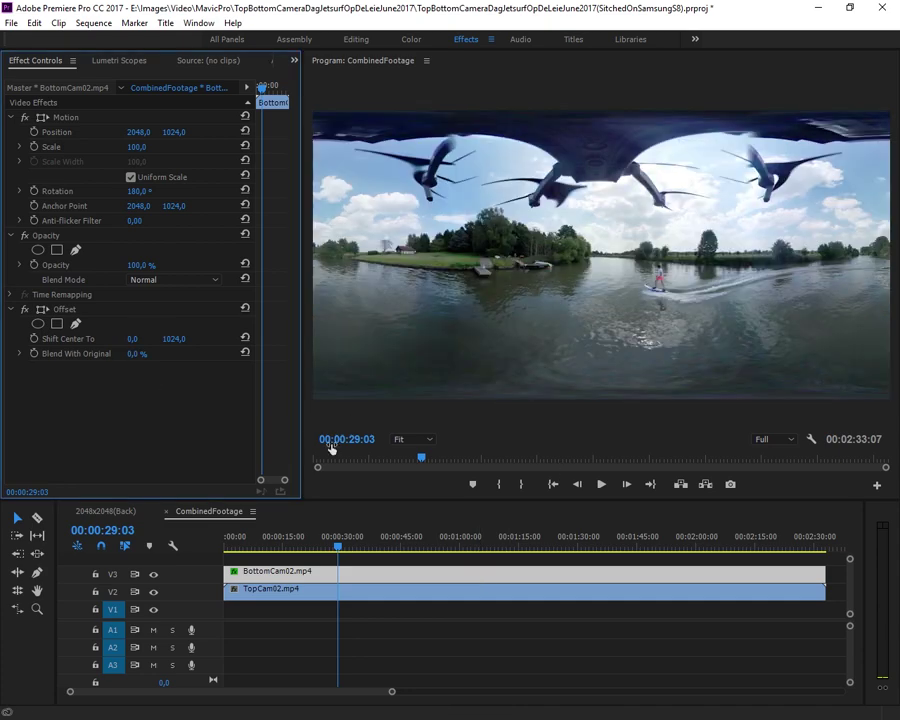
click(153, 575)
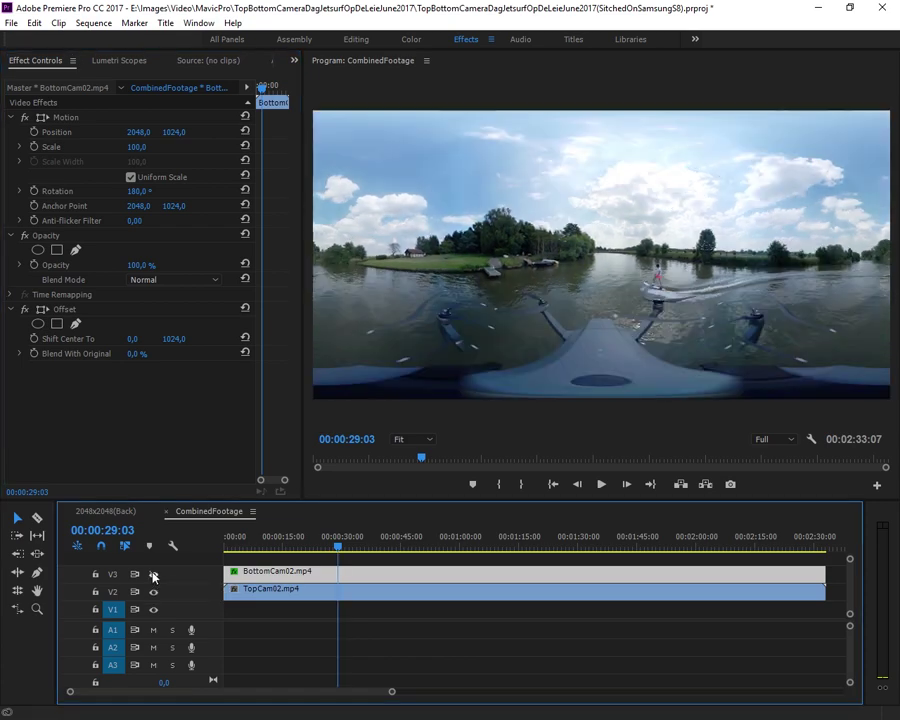
click(153, 575)
click(153, 575)
click(153, 575)
click(153, 575)
click(153, 575)
click(153, 575)
click(153, 575)
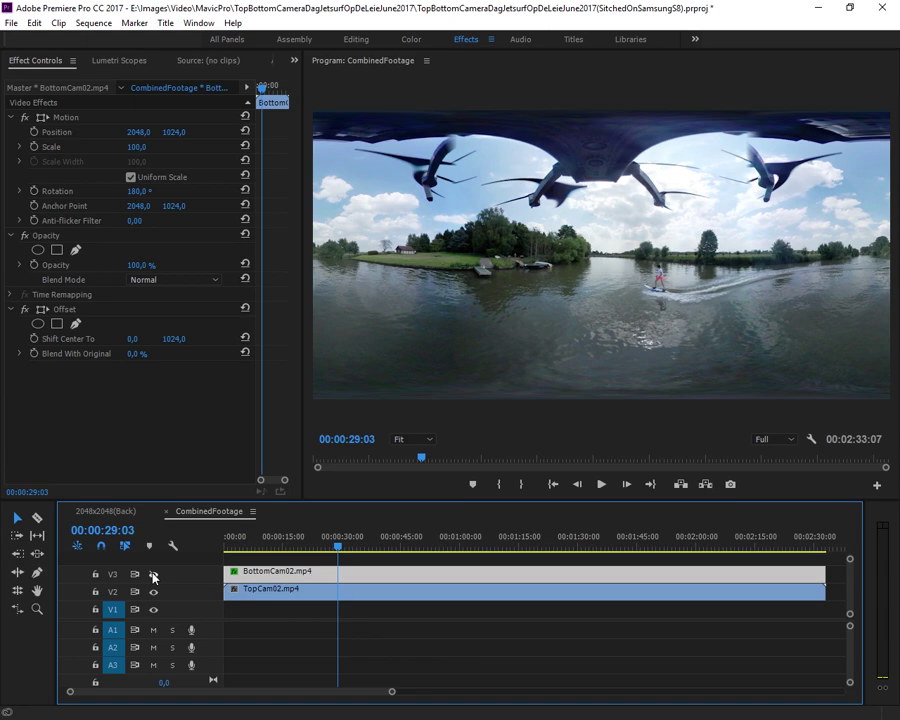
click(153, 575)
click(153, 575)
- Collapse the Motion properties and start a free-draw opacity mask on BottomCam02
click(11, 118)
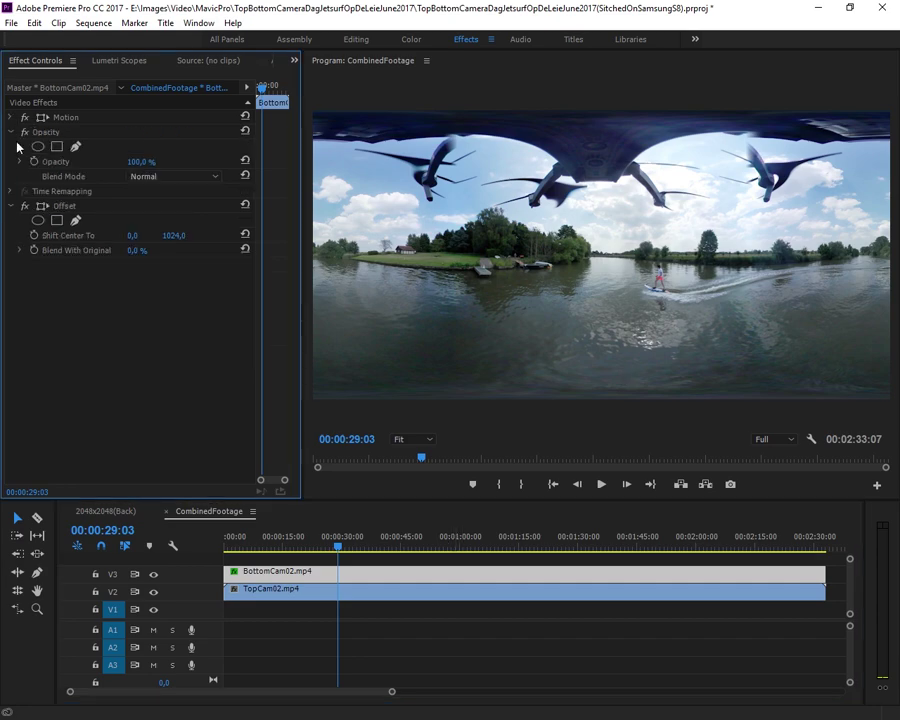
click(20, 163)
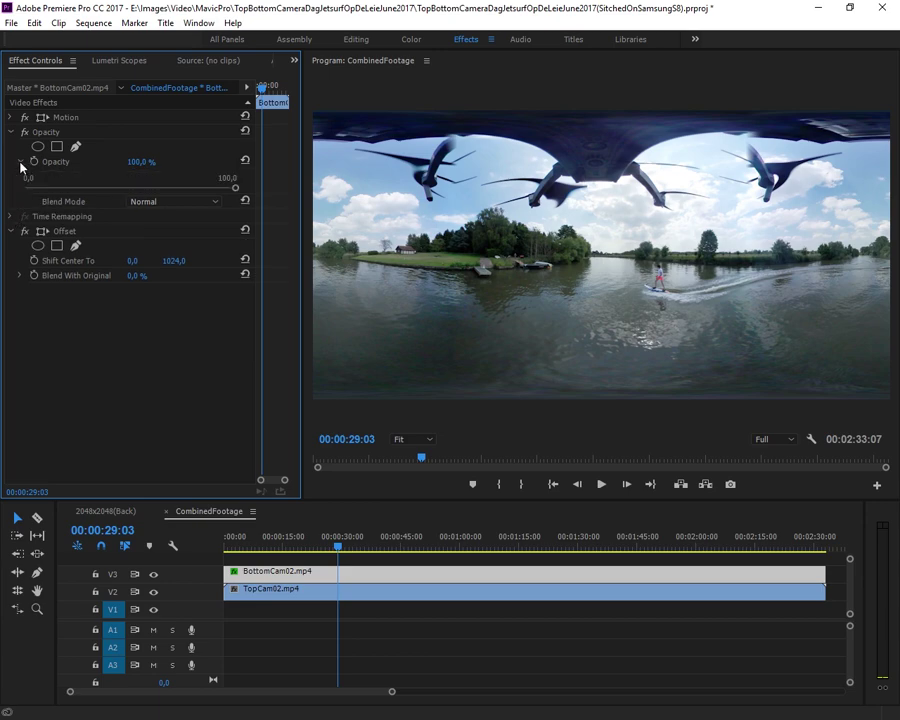
click(20, 163)
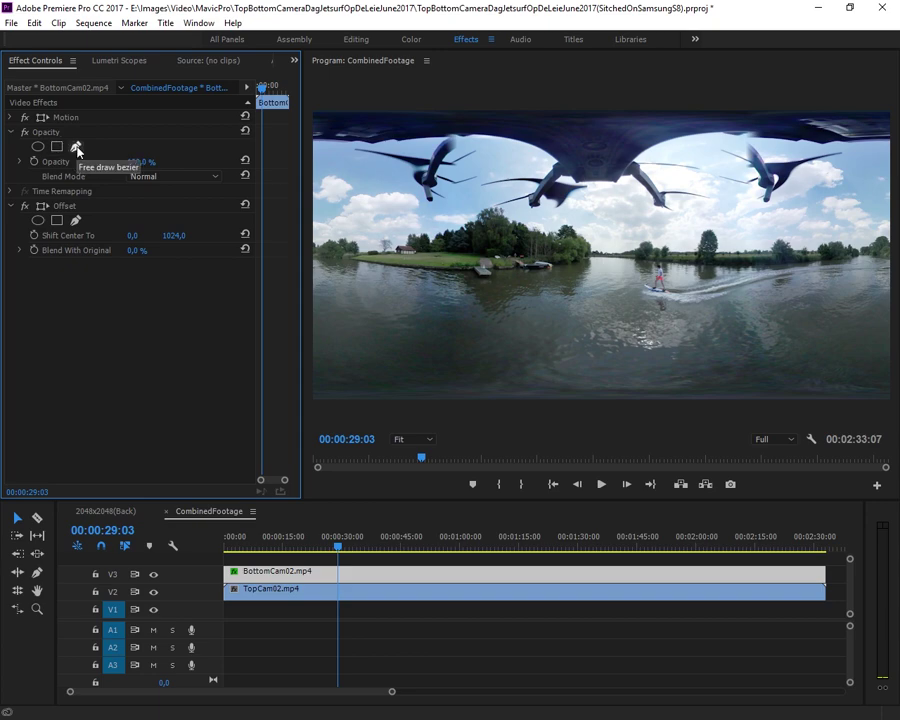
click(76, 148)
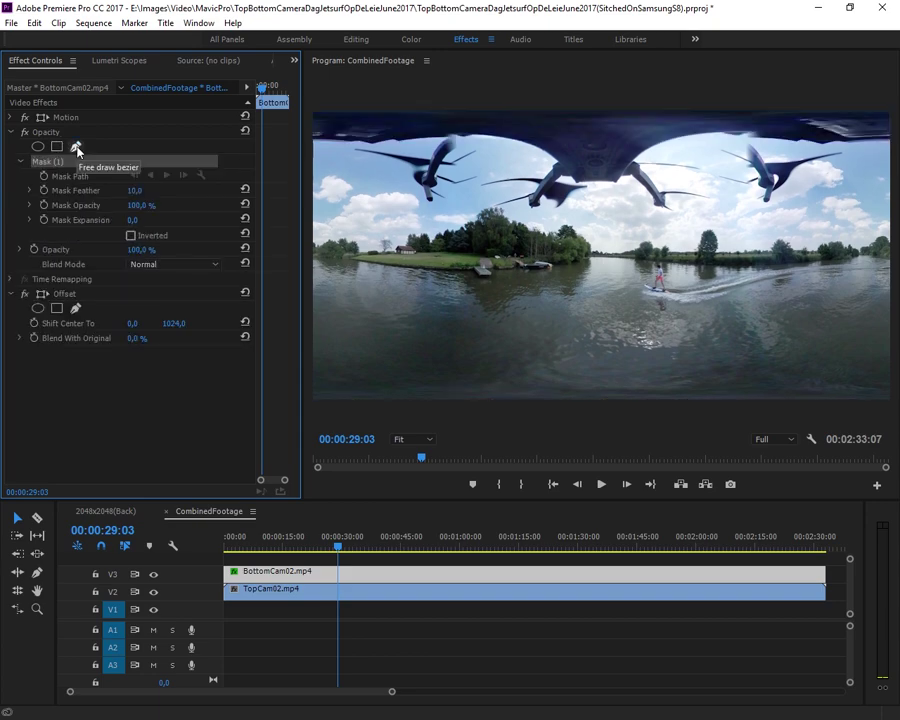
- Trace mask points from the left edge down along the propeller to the treetops
click(322, 159)
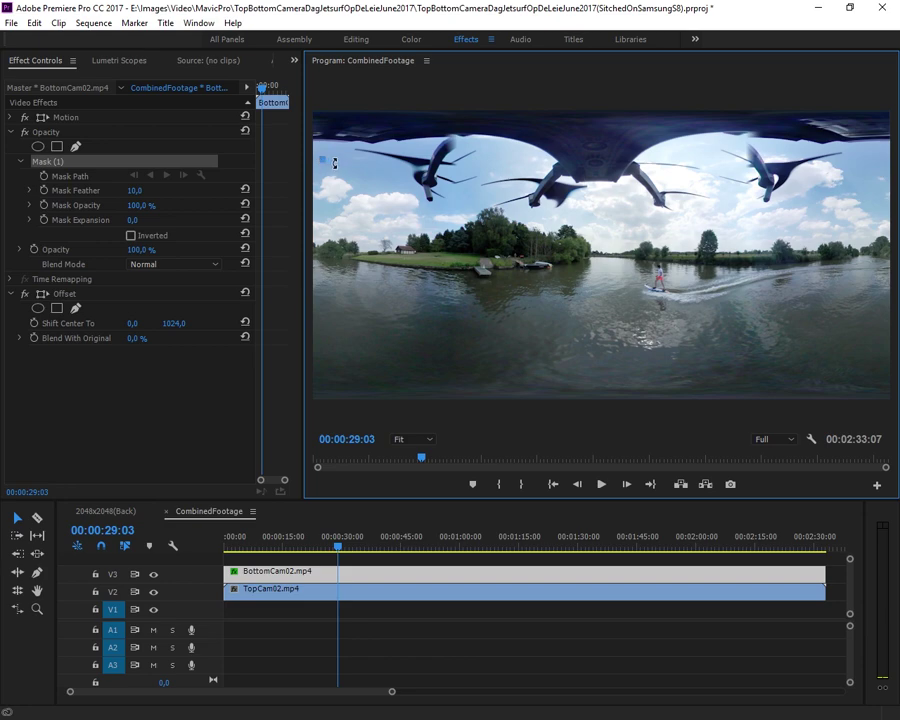
click(345, 163)
click(365, 168)
click(383, 176)
click(400, 184)
click(412, 196)
click(429, 207)
click(457, 205)
click(468, 217)
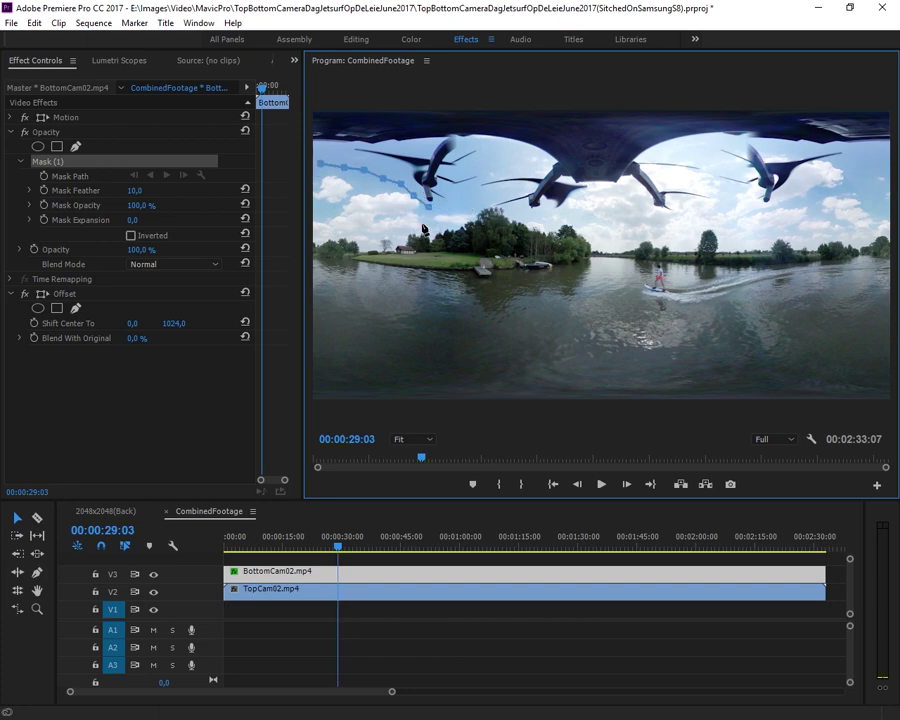
click(496, 214)
- Extend the mask along the horizon to the right edge, over both top corners, and close it
click(550, 218)
click(591, 197)
click(616, 205)
click(677, 228)
click(731, 215)
click(767, 220)
click(814, 220)
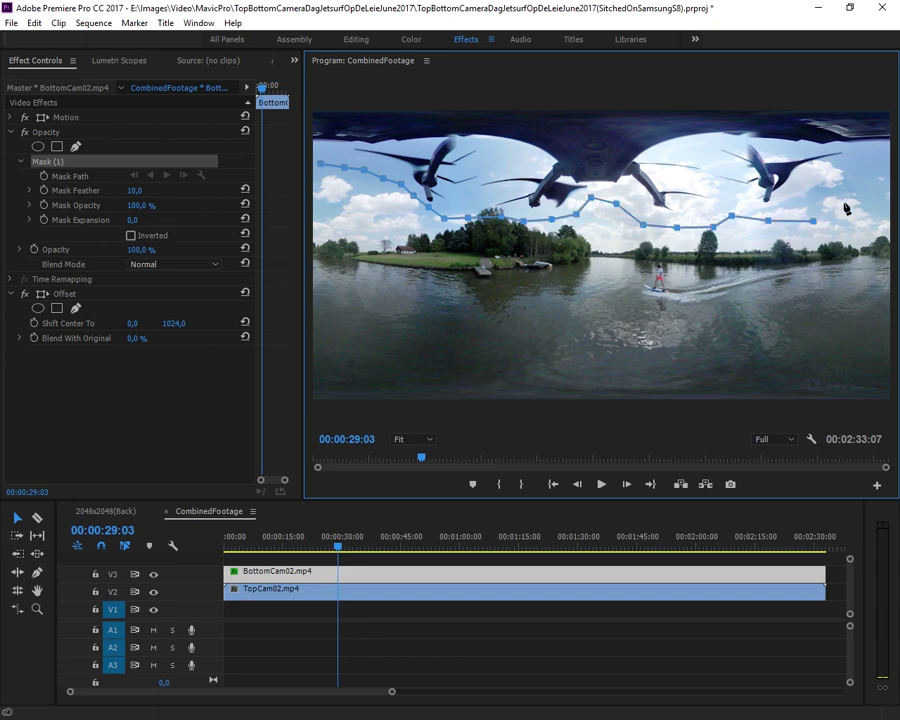
click(881, 176)
click(877, 118)
click(320, 116)
click(319, 162)
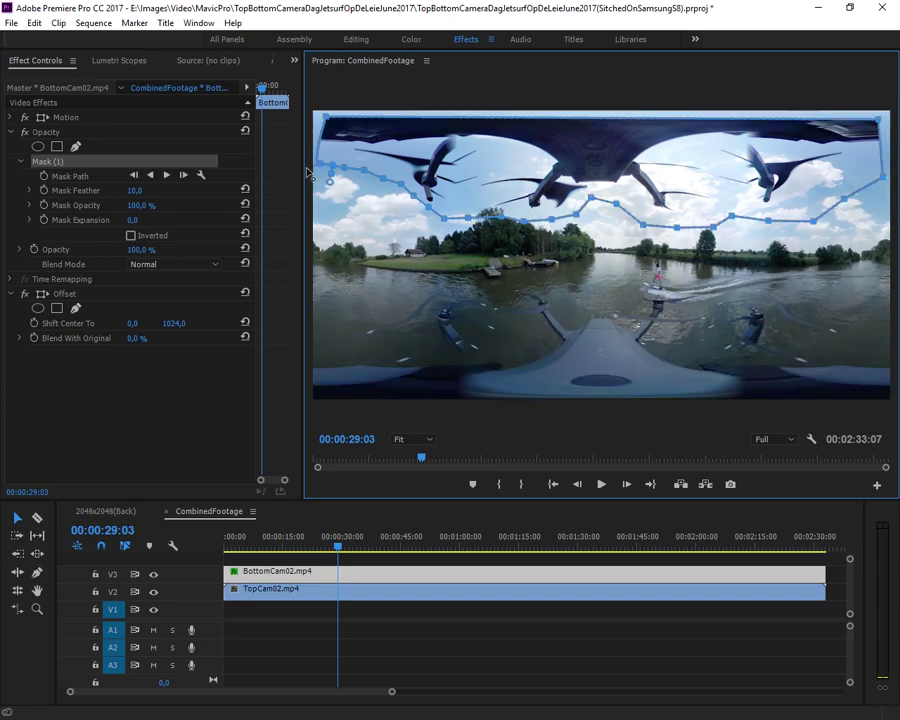
- Lift the mask's top corners above the frame, set Mask Feather to 75, and invert it
drag(320, 116, 314, 80)
drag(877, 118, 889, 98)
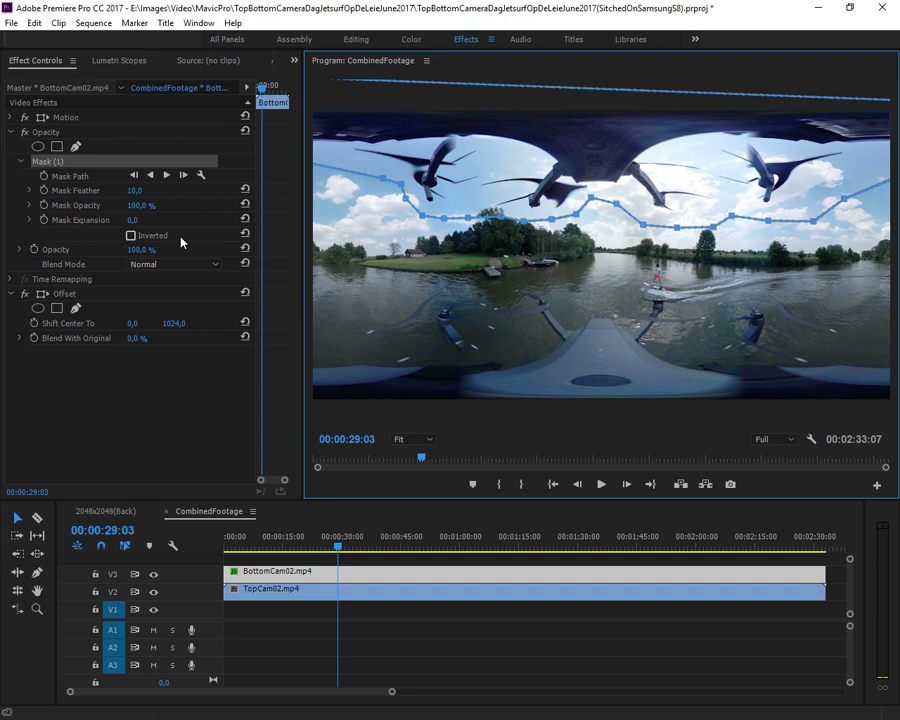
drag(134, 190, 200, 190)
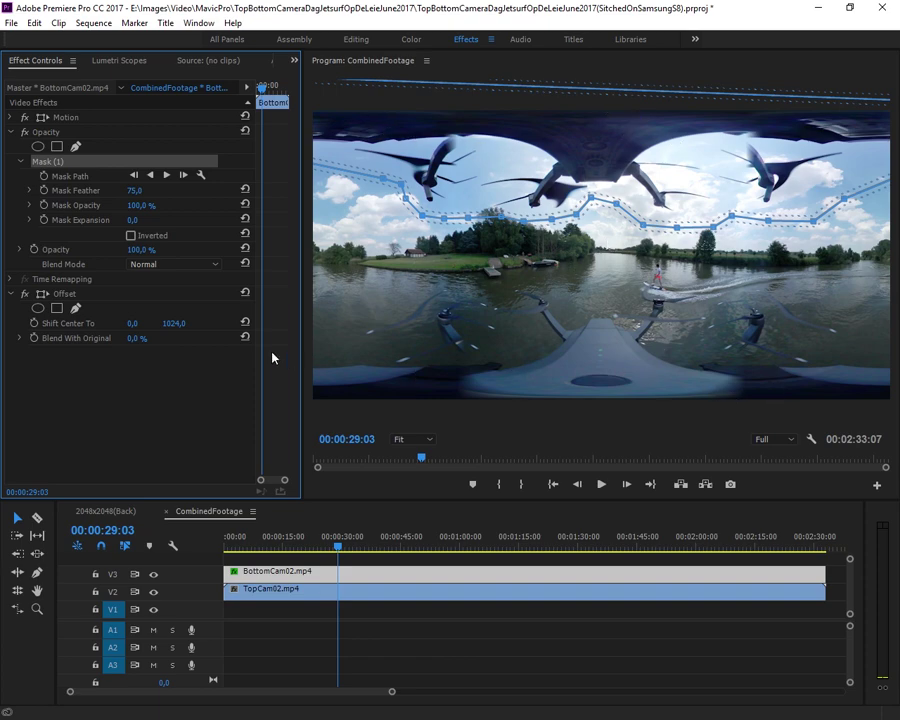
click(130, 235)
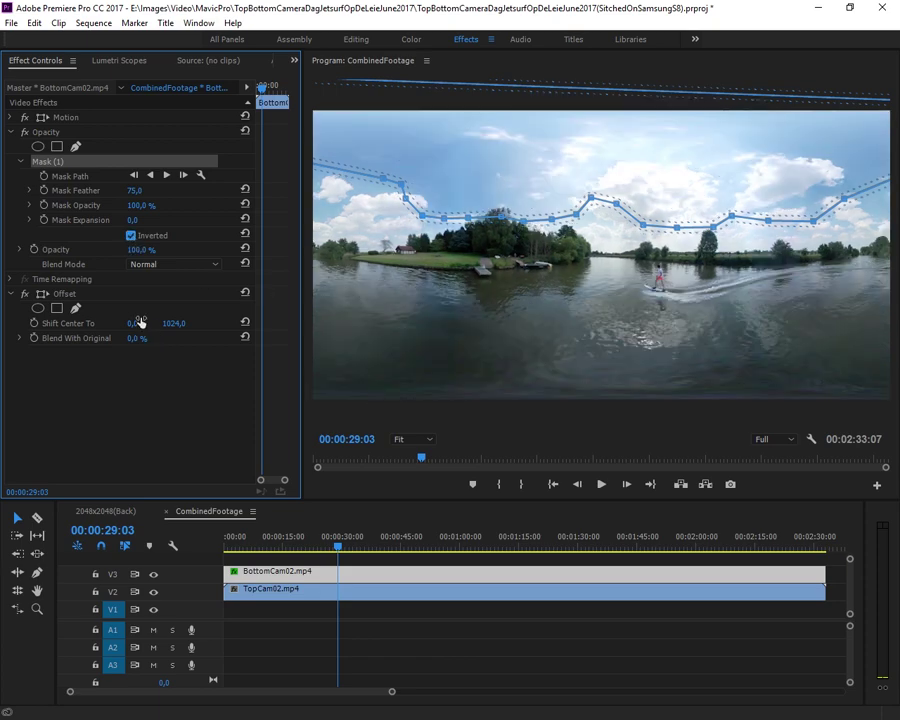
click(481, 592)
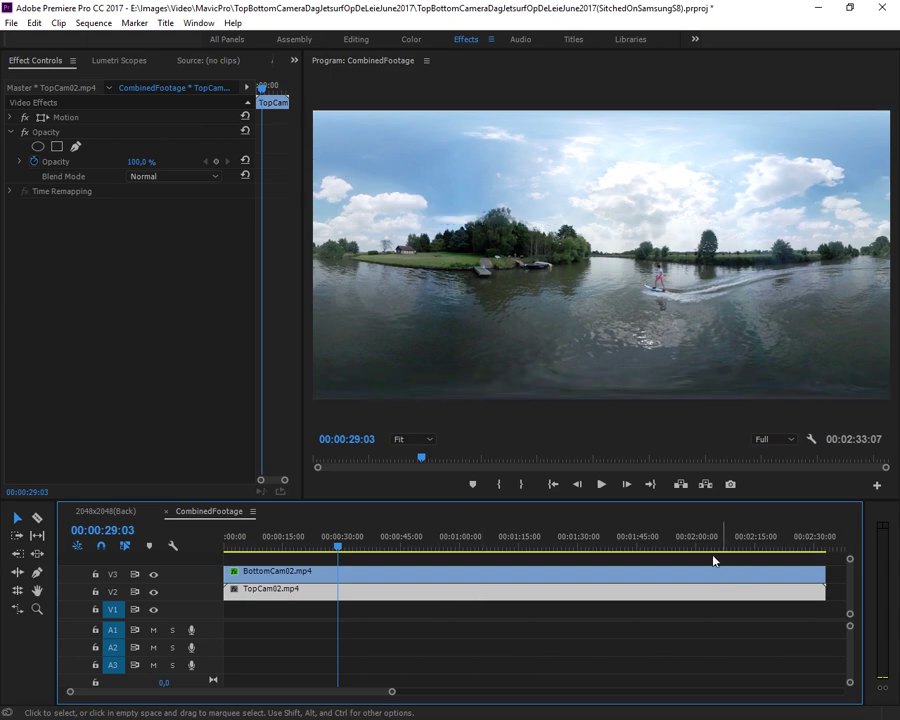
- View BottomCam02's Mask (1) outline, then reselect TopCam02 and scrub to 00:00:59:13
mouse_move(339, 550)
mouse_down()
mouse_move(351, 549)
mouse_move(341, 550)
mouse_up()
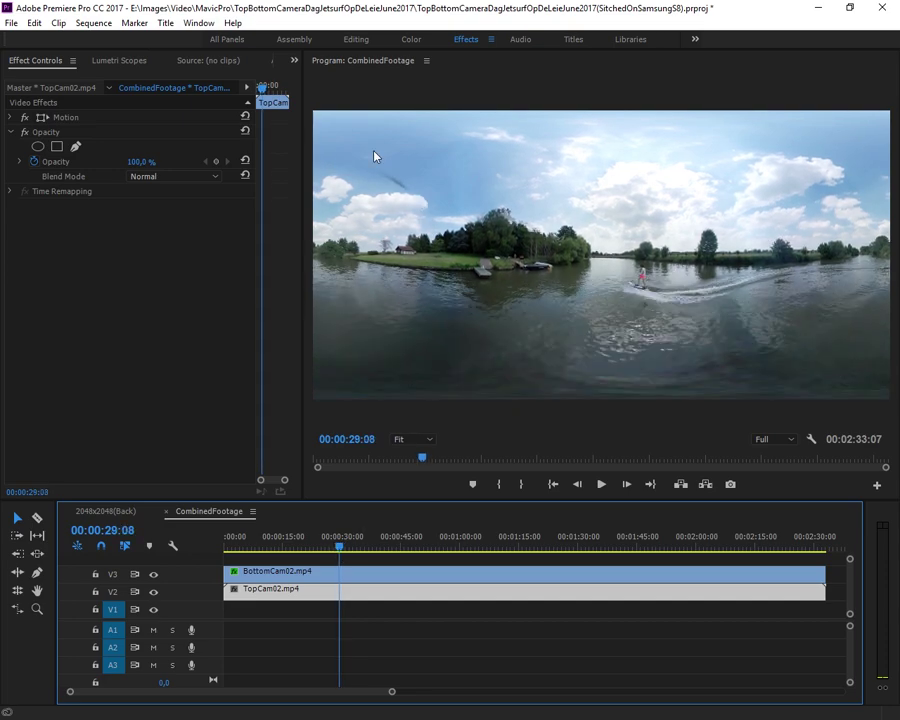
click(513, 580)
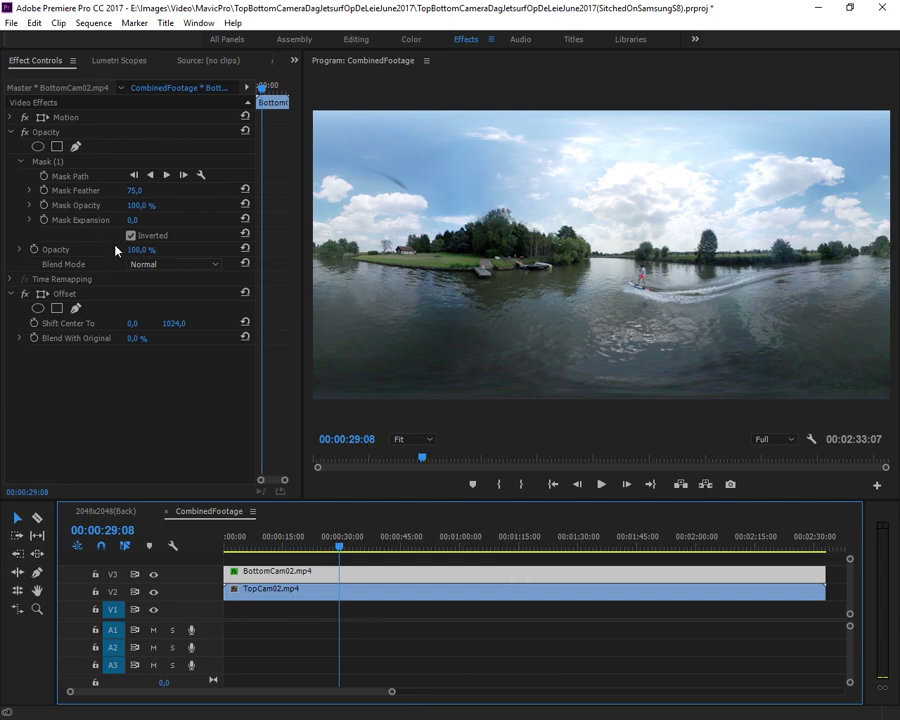
click(44, 163)
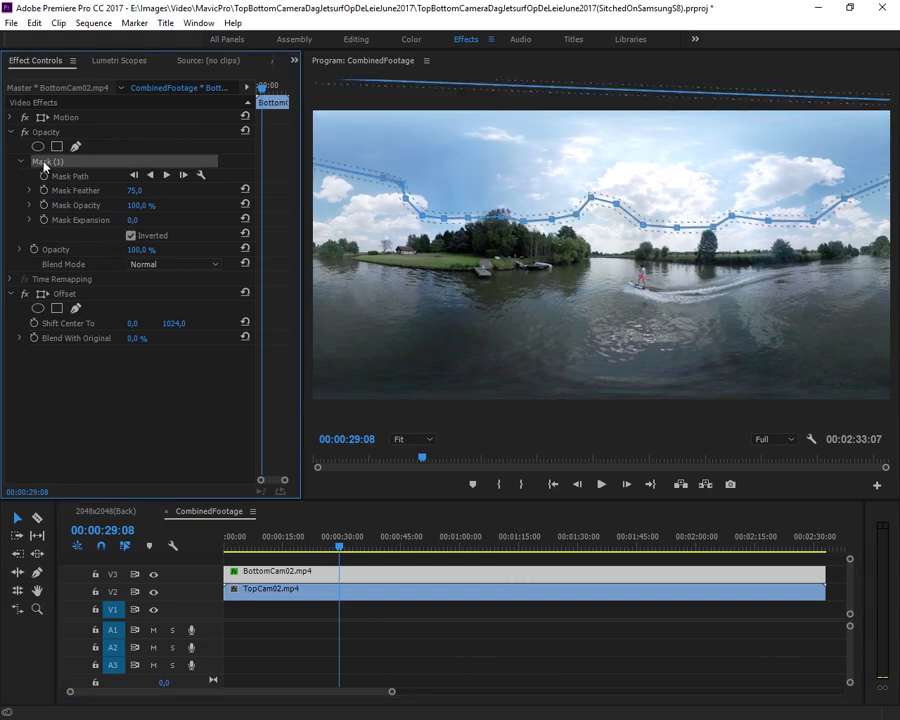
click(404, 193)
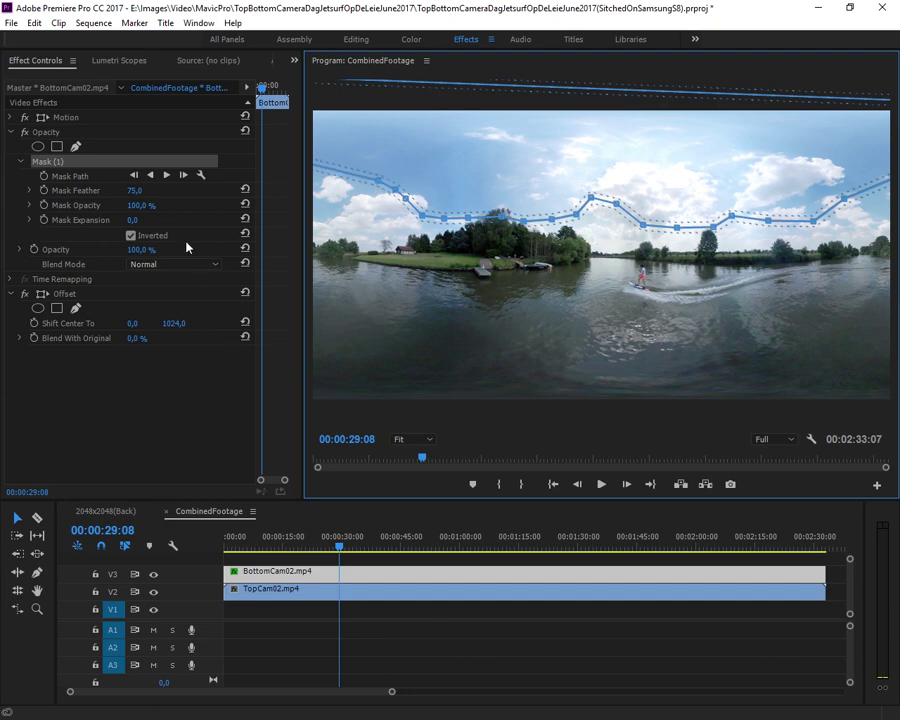
click(446, 590)
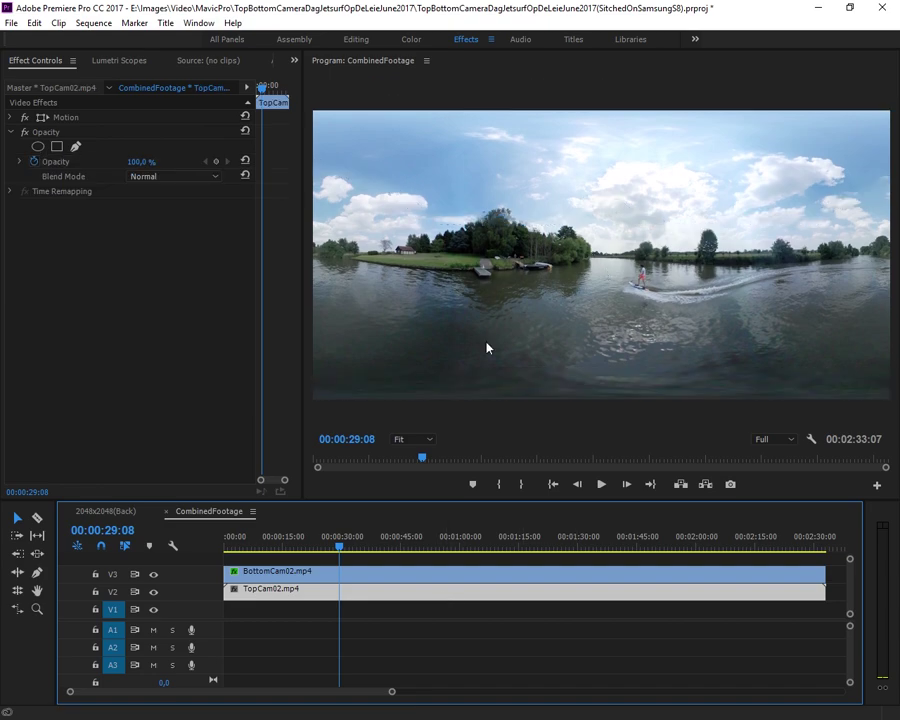
drag(343, 547, 461, 551)
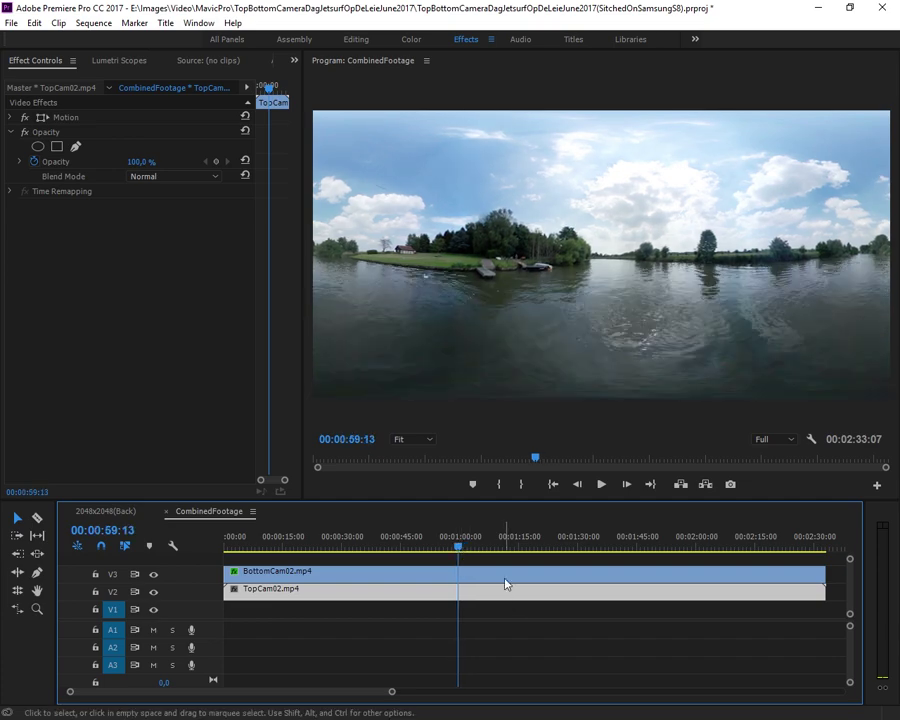
- Show BottomCam02's Mask (1) outline again, then select TopCam02 and move to 00:01:06:21
click(505, 574)
click(50, 163)
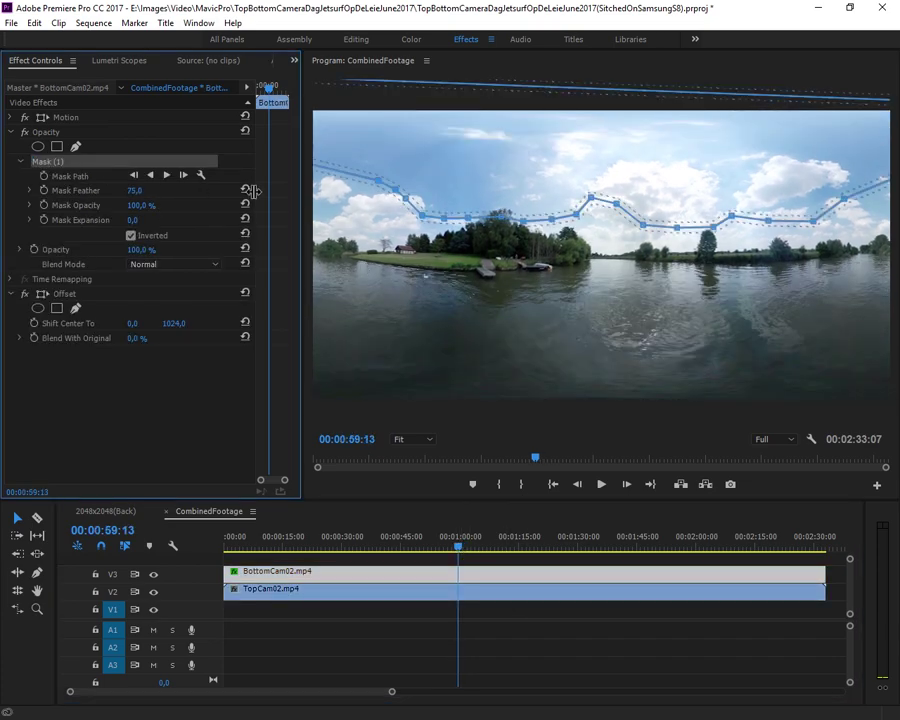
click(381, 188)
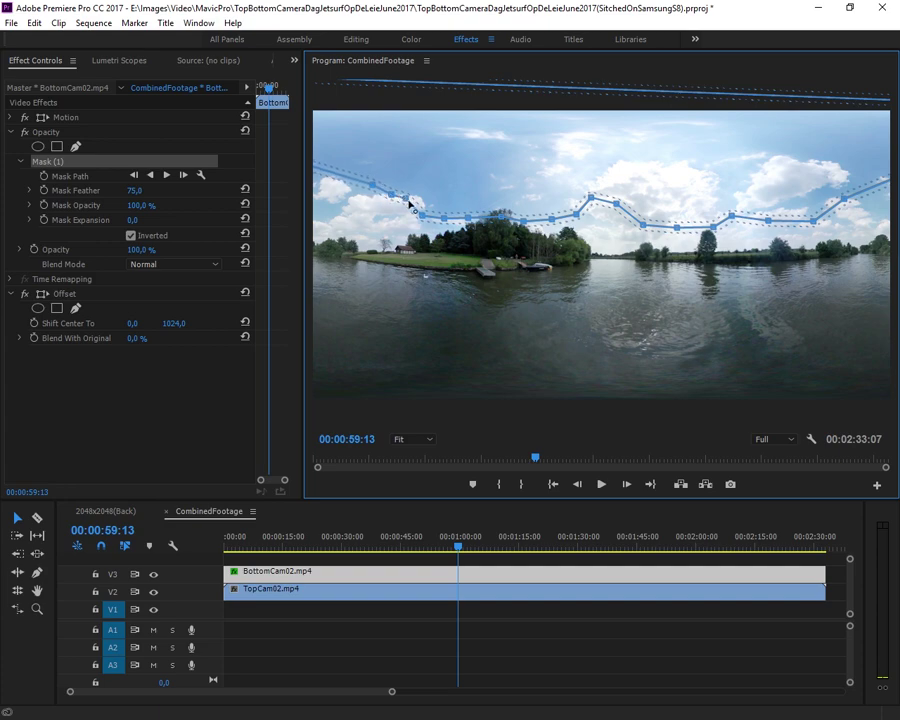
click(406, 591)
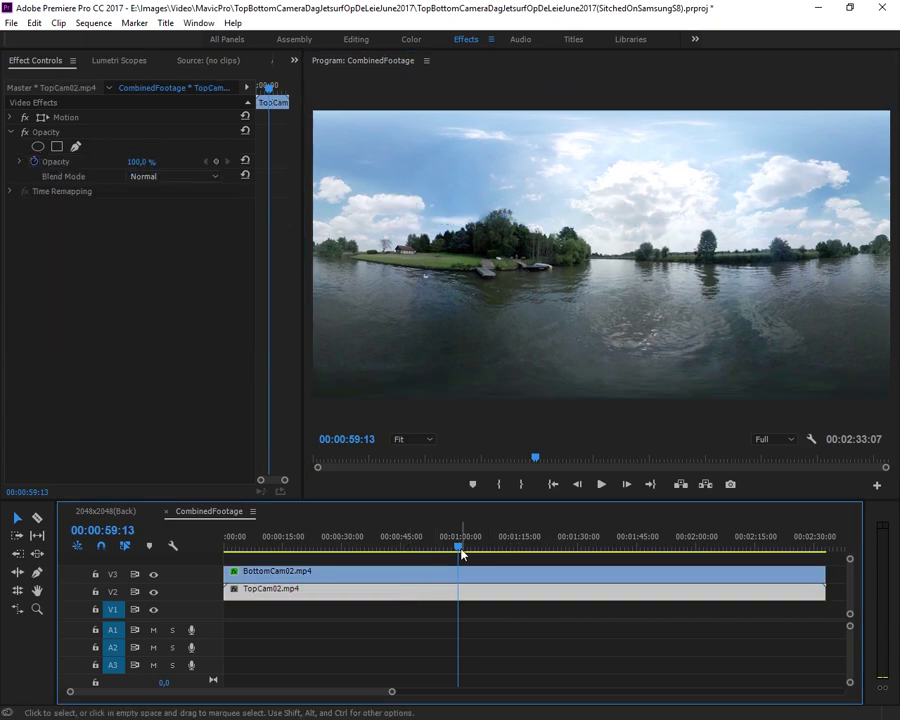
drag(458, 548, 488, 604)
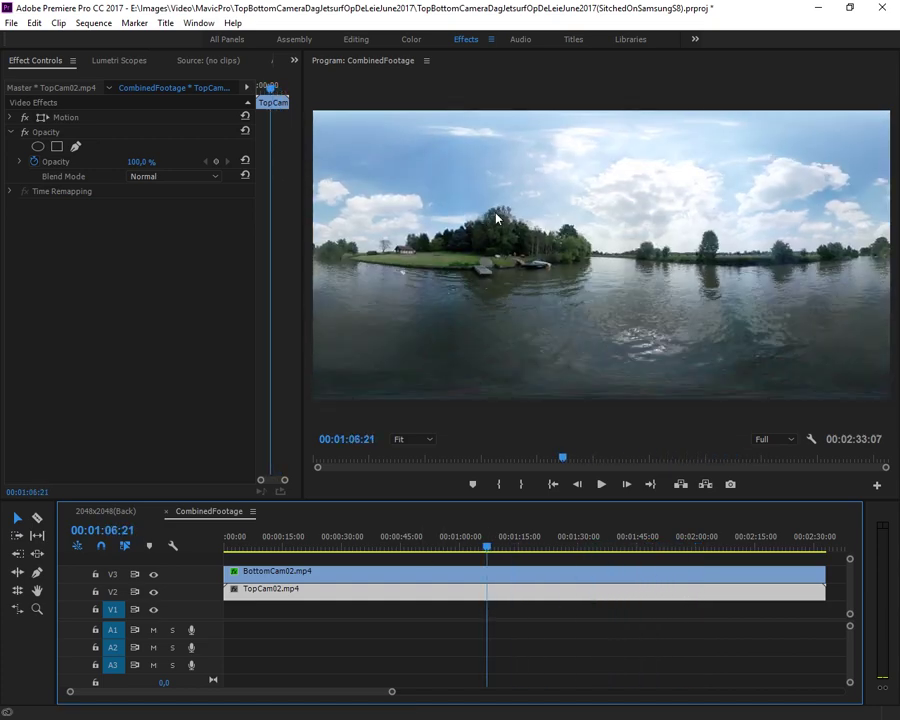
- Zoom the Program monitor to 100%, pan across the treetop seam, and move back to about 1:02
click(413, 441)
click(424, 537)
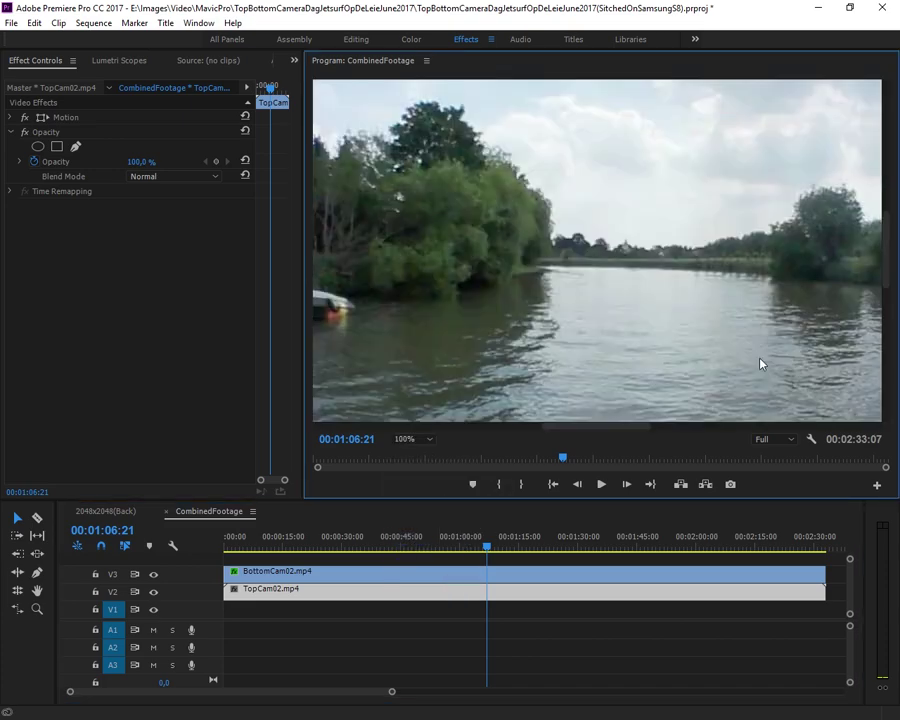
drag(574, 429, 498, 432)
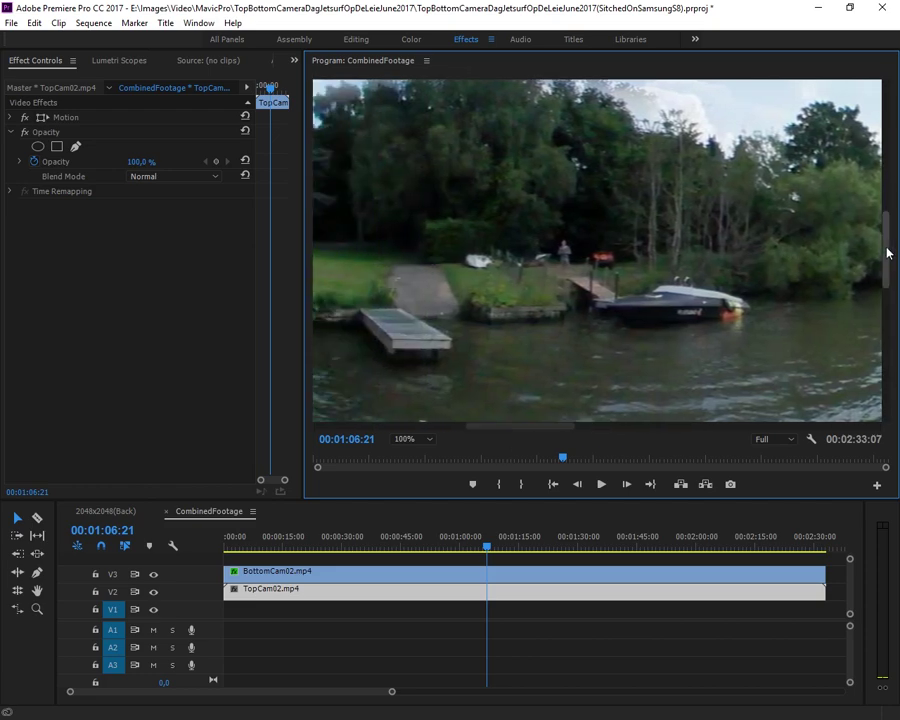
drag(887, 252, 887, 215)
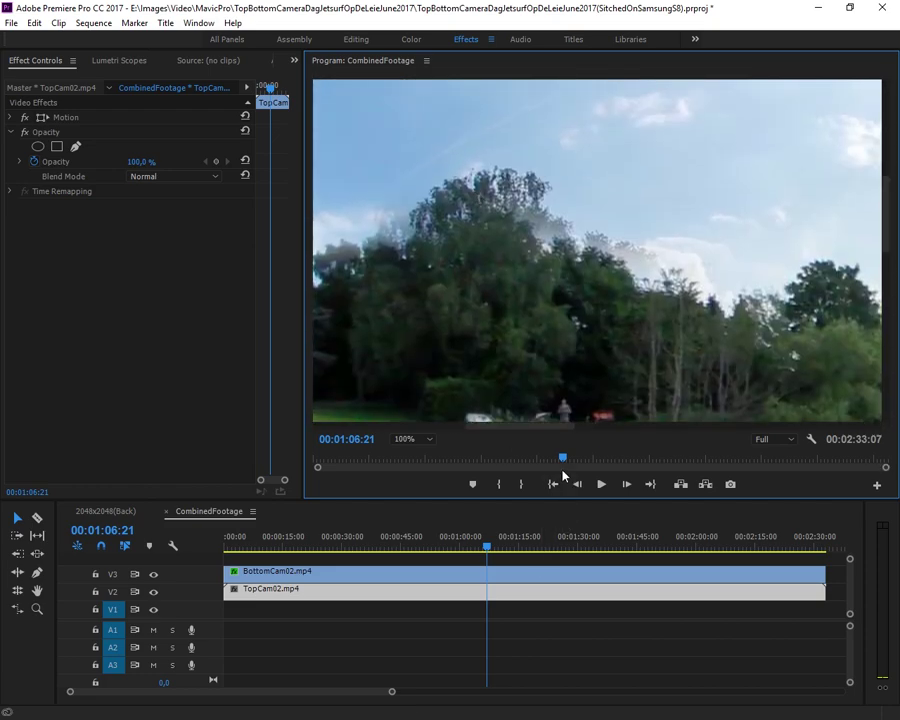
drag(486, 547, 442, 550)
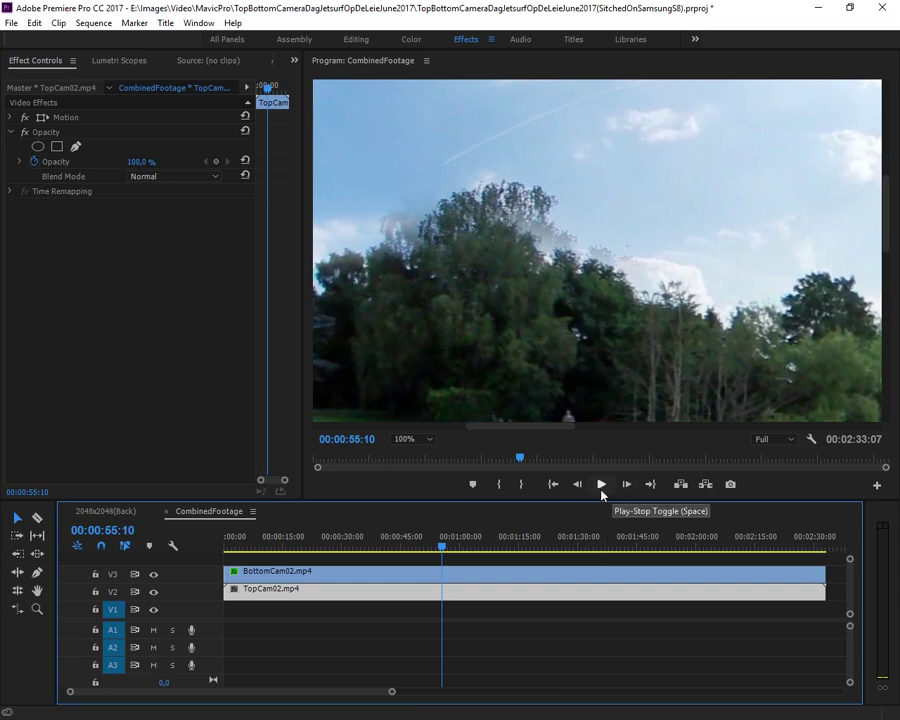
click(410, 439)
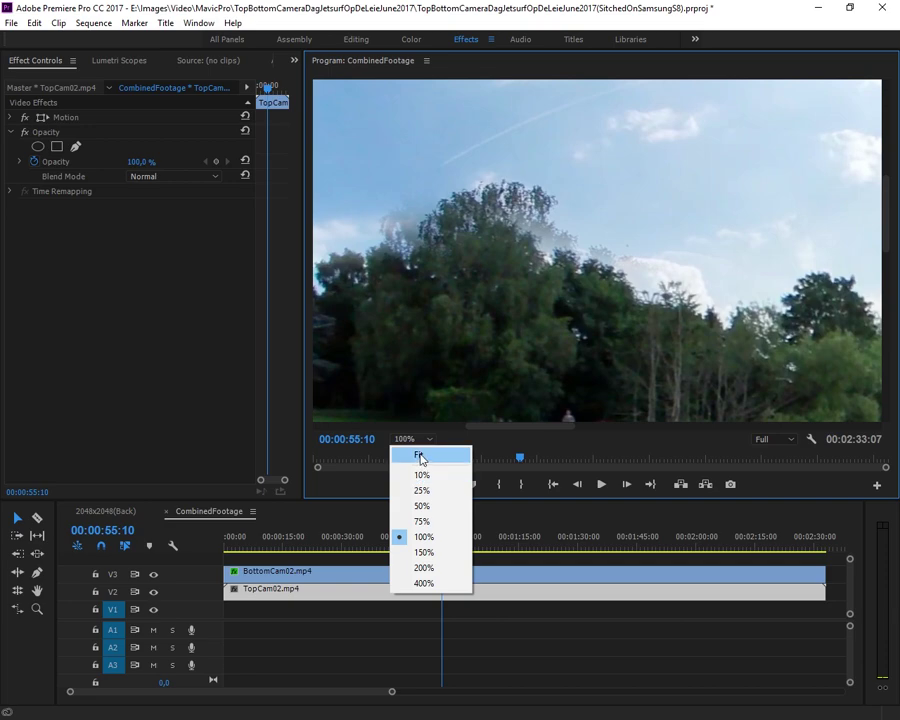
- Set the Program monitor back to Fit and play the sequence from 00:00:37:04
click(420, 455)
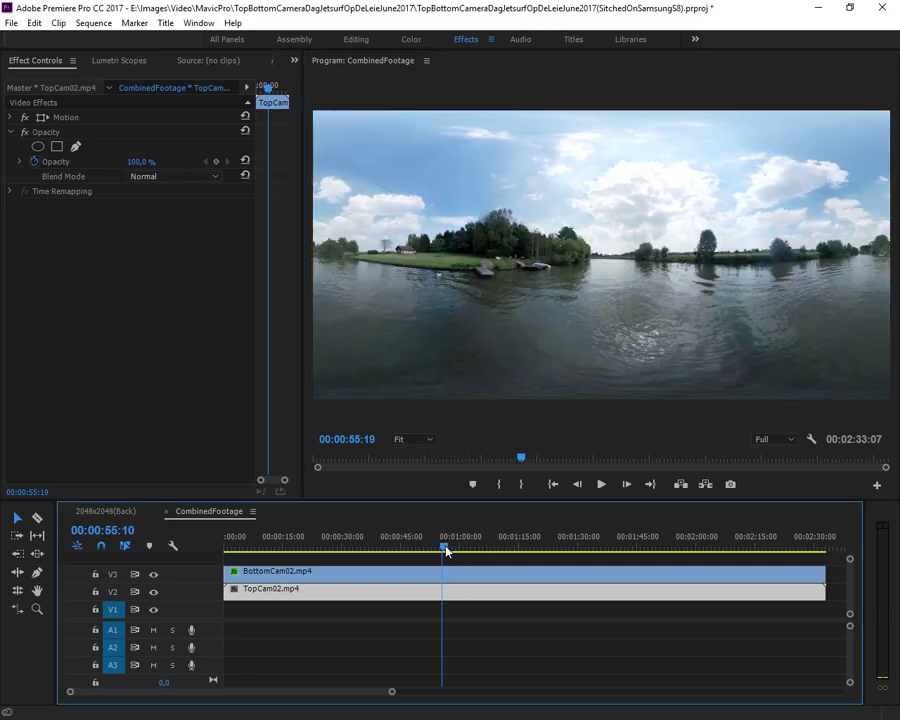
drag(442, 544, 371, 575)
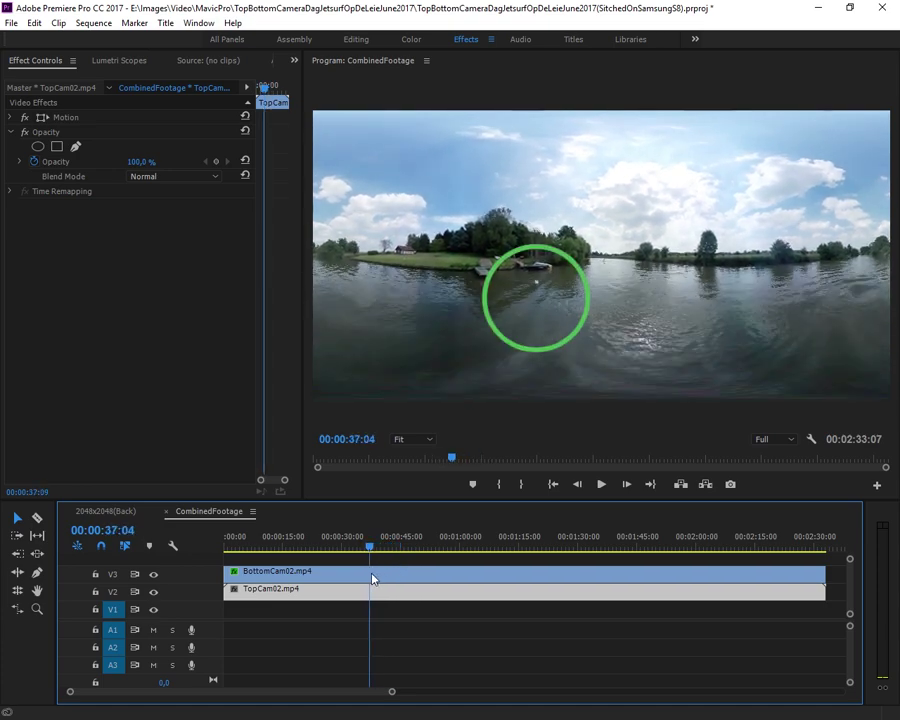
click(601, 484)
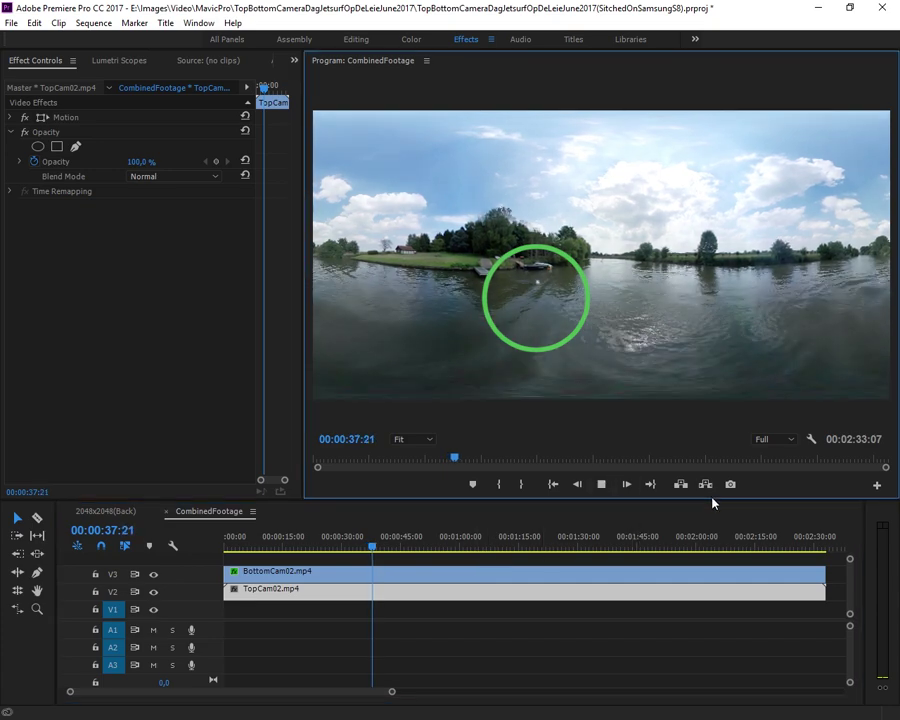